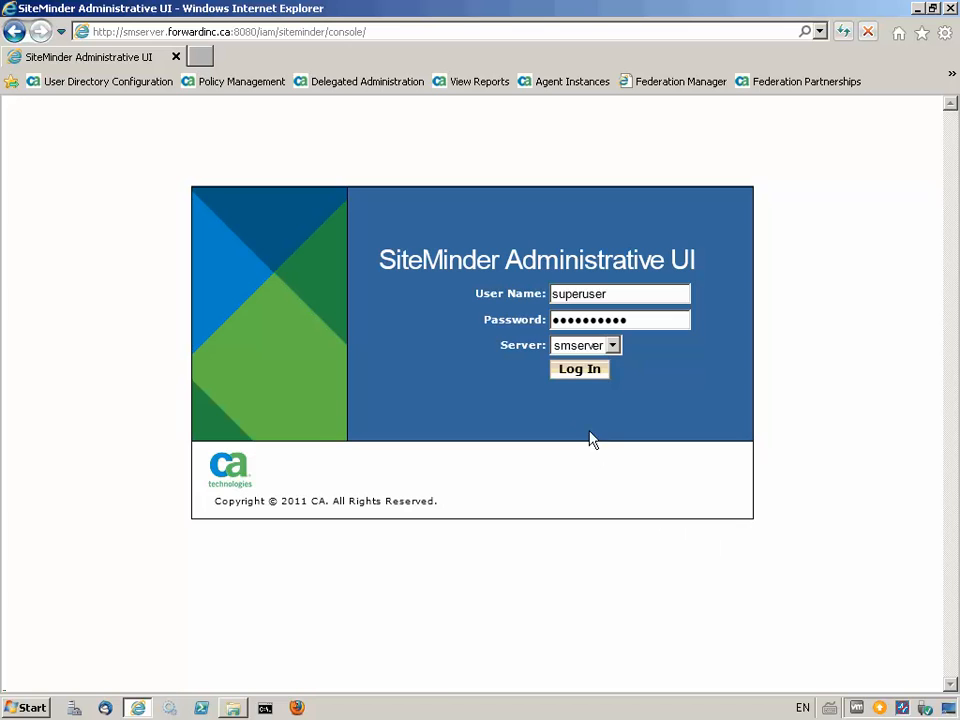
Log in to the smserver policy server with the prefilled credentials and display the Partnership Federation entities
click(583, 372)
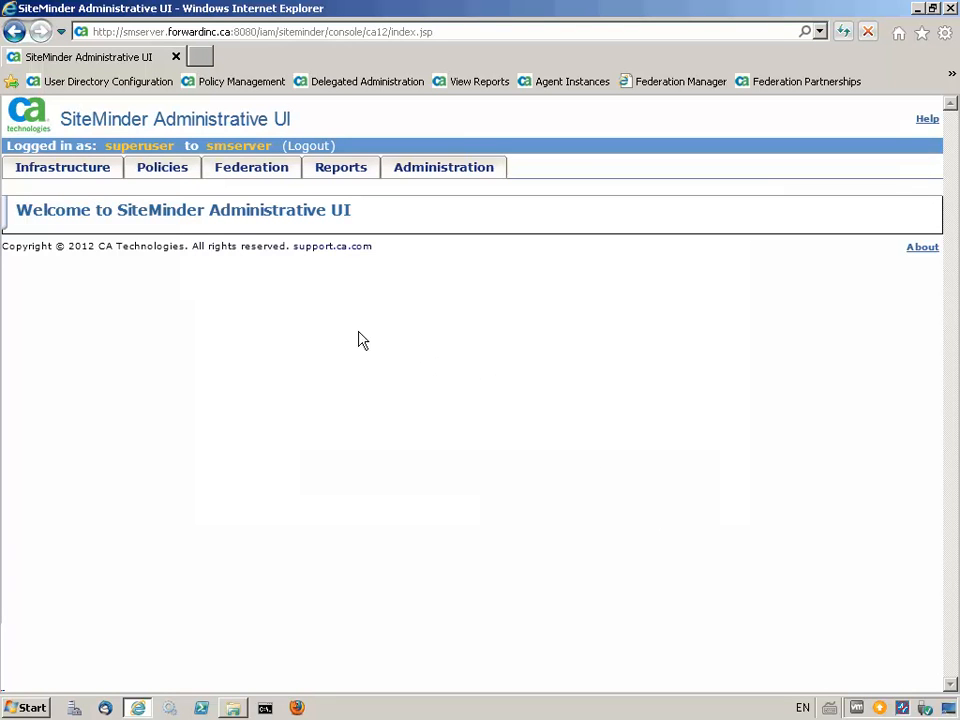
click(254, 176)
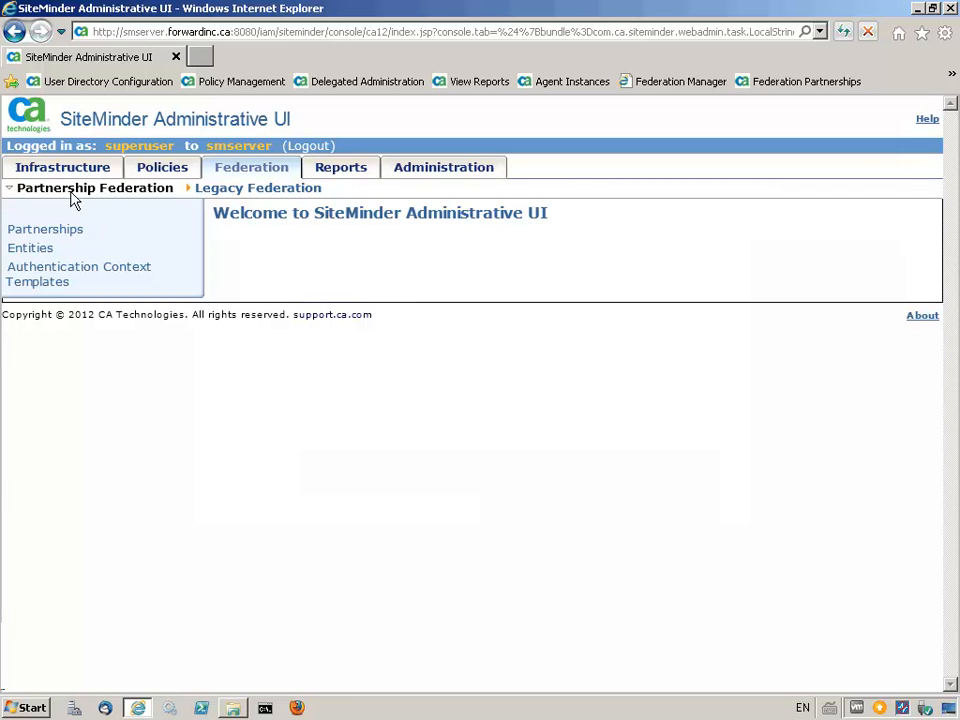
click(28, 249)
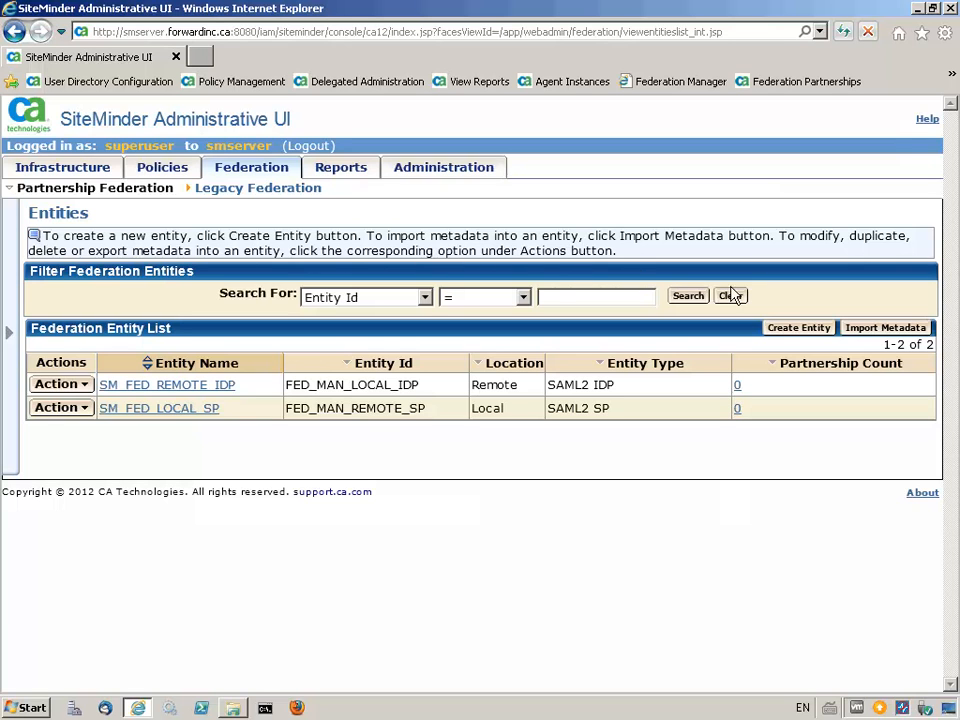
click(799, 329)
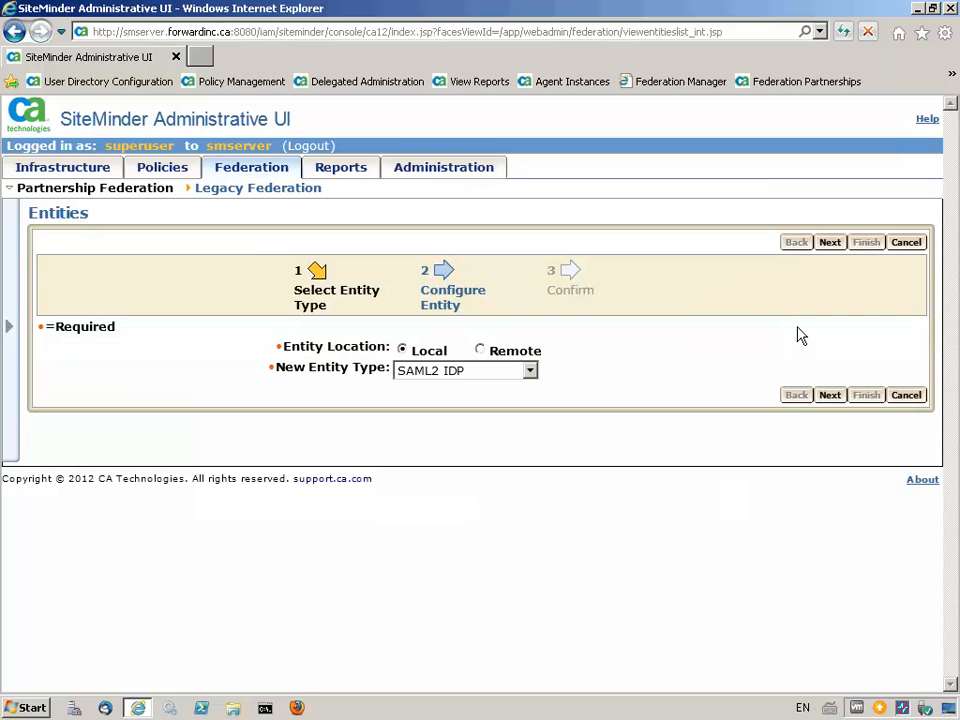
click(400, 349)
click(530, 371)
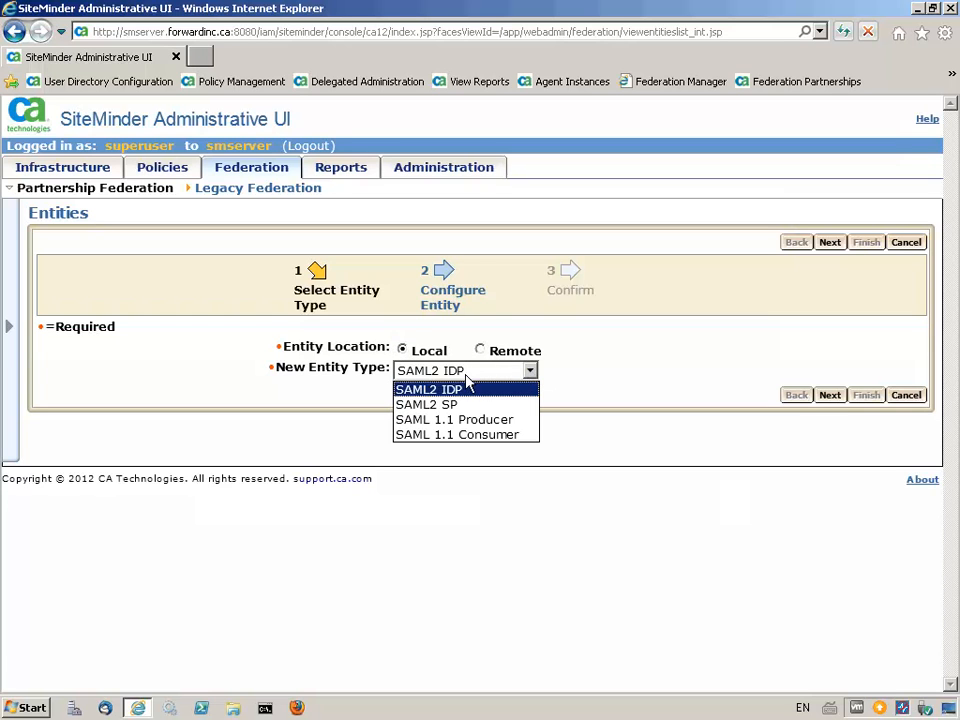
click(450, 390)
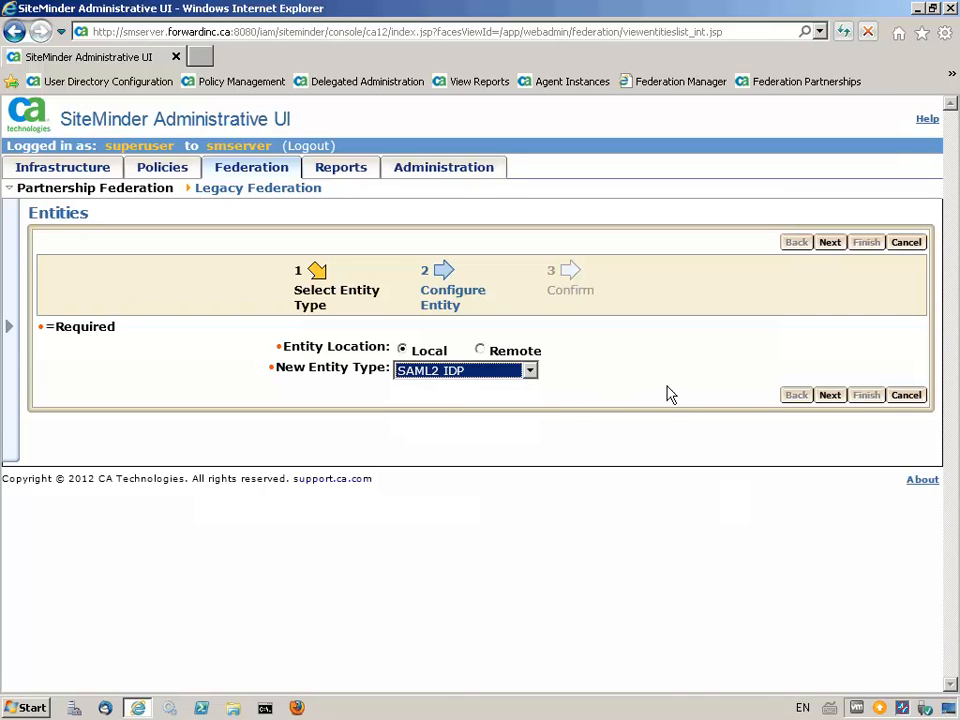
click(830, 396)
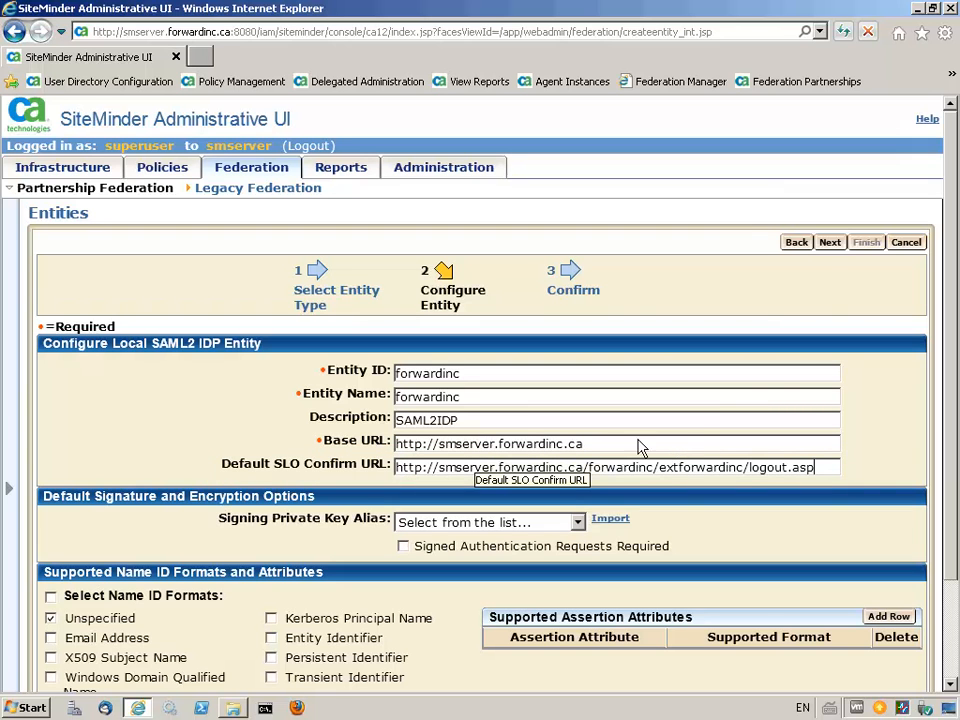
click(830, 243)
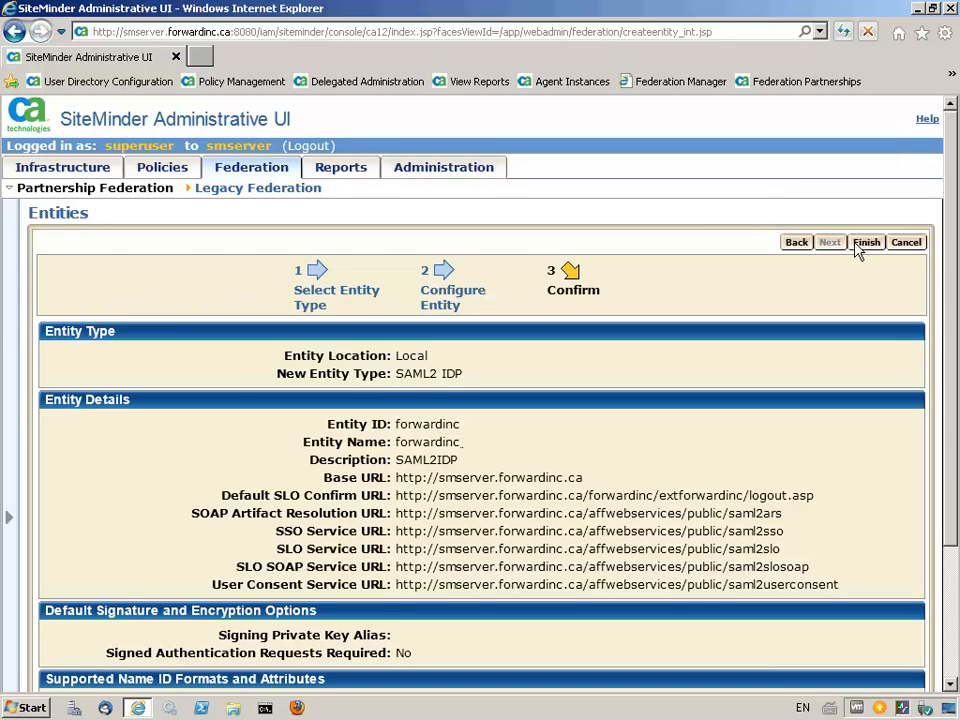
click(866, 244)
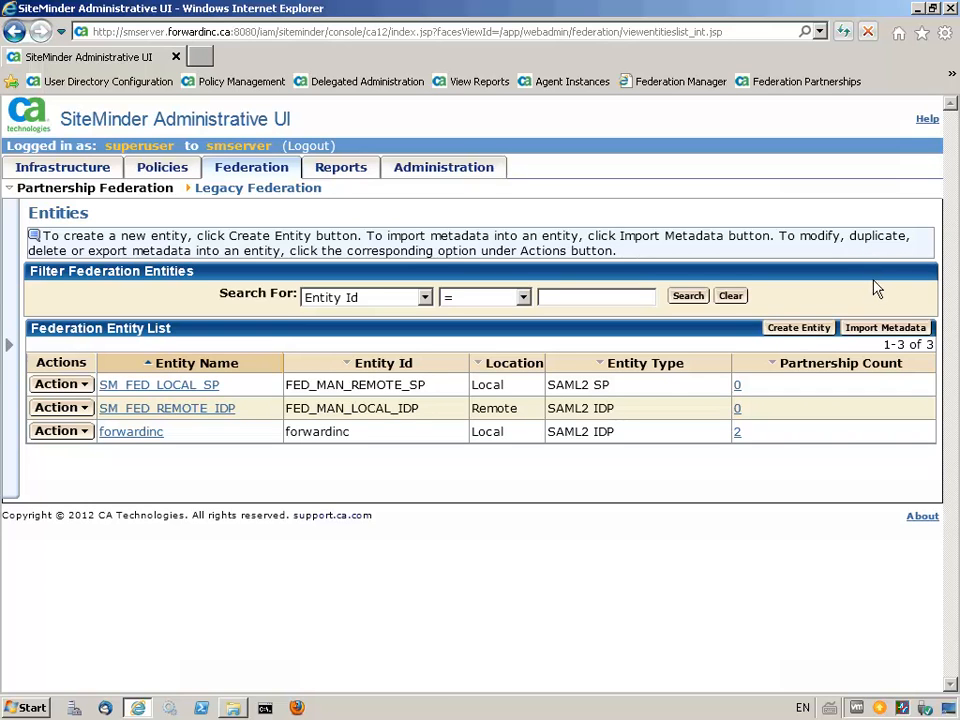
Begin a metadata import from SFDC_Federation_METADATA.txt on the Desktop, creating a new remote entity
click(877, 331)
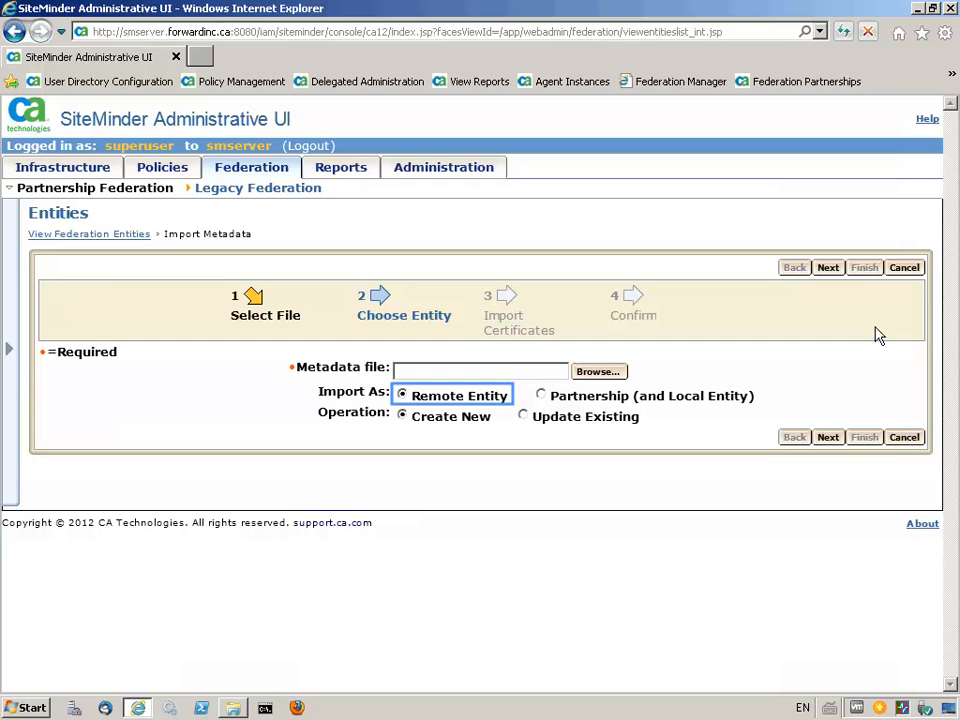
click(595, 374)
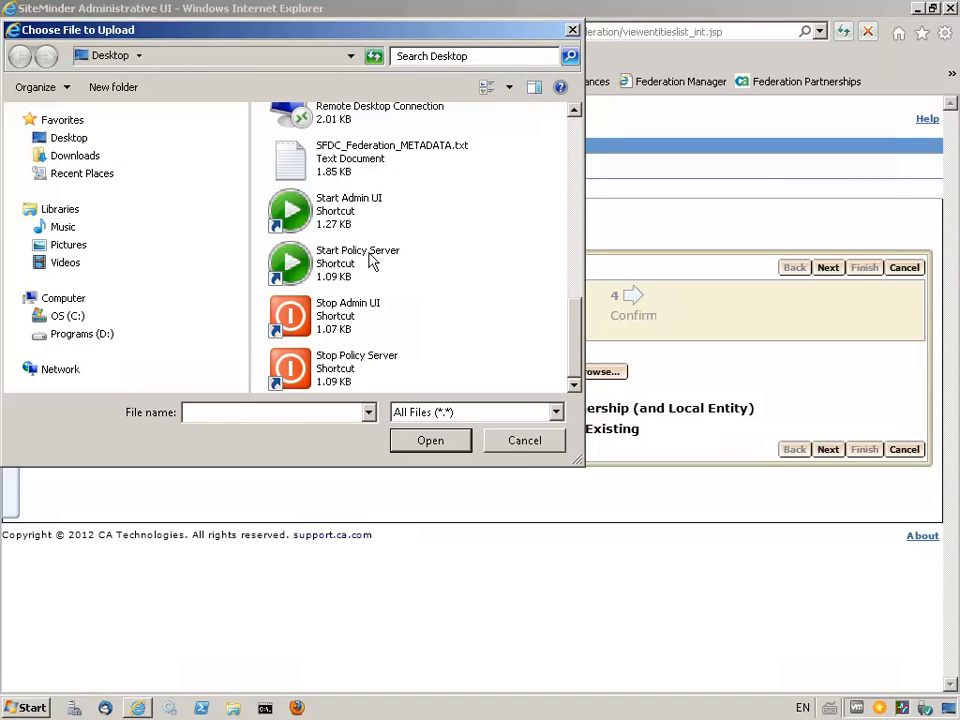
click(355, 165)
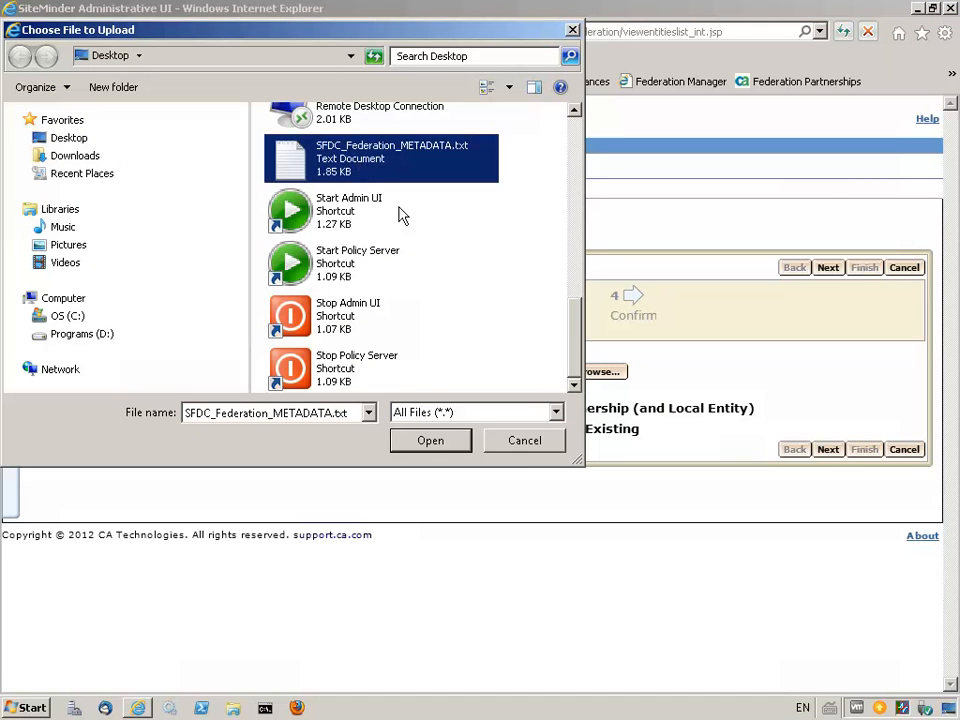
click(428, 441)
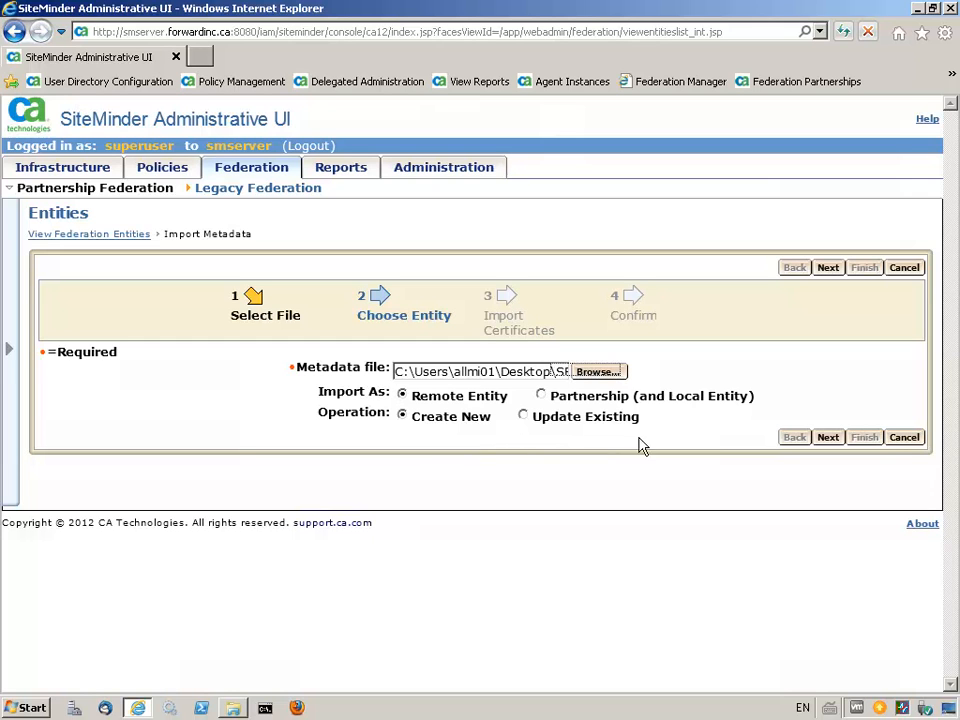
click(828, 438)
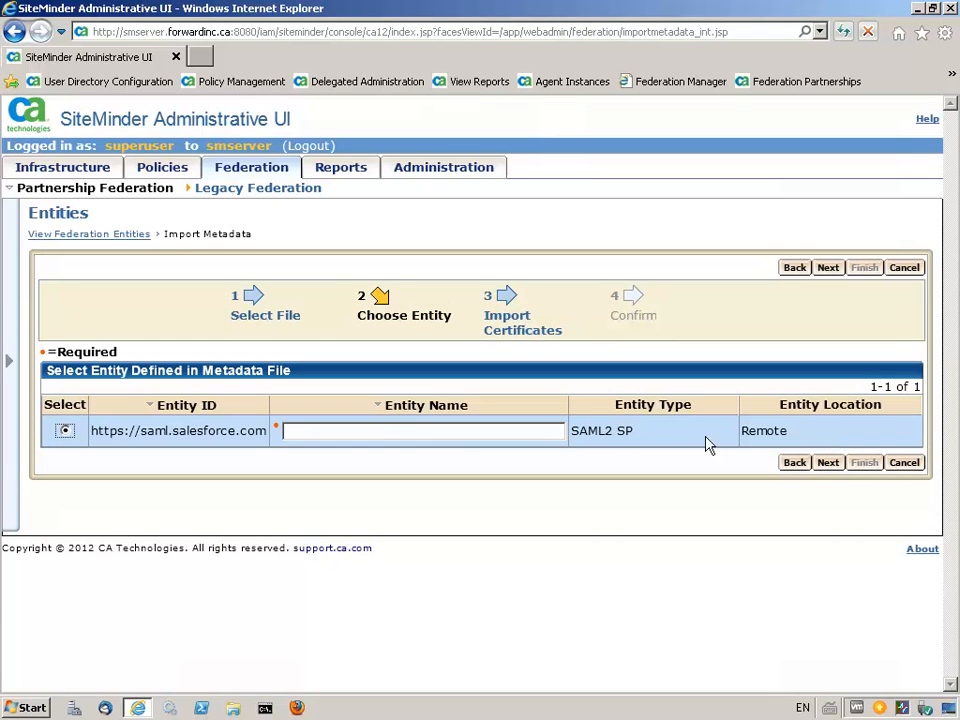
Name the imported Salesforce entity sfdc, give its signing certificate the alias sfdc, and complete the metadata import
click(296, 436)
text(sfdc)
click(828, 465)
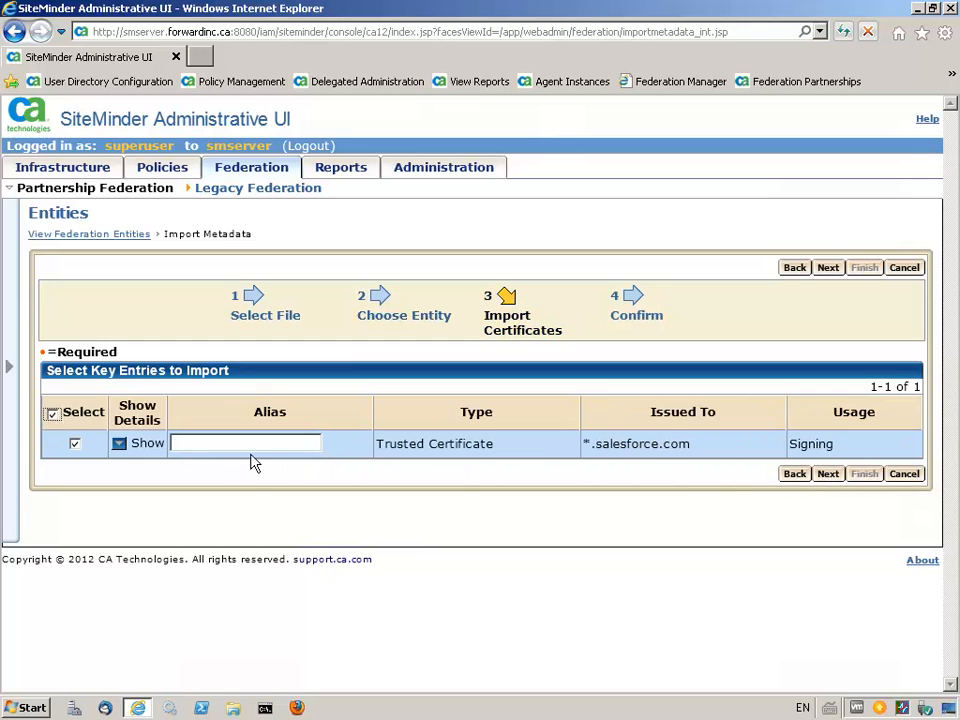
click(180, 446)
text(sfdc)
click(827, 474)
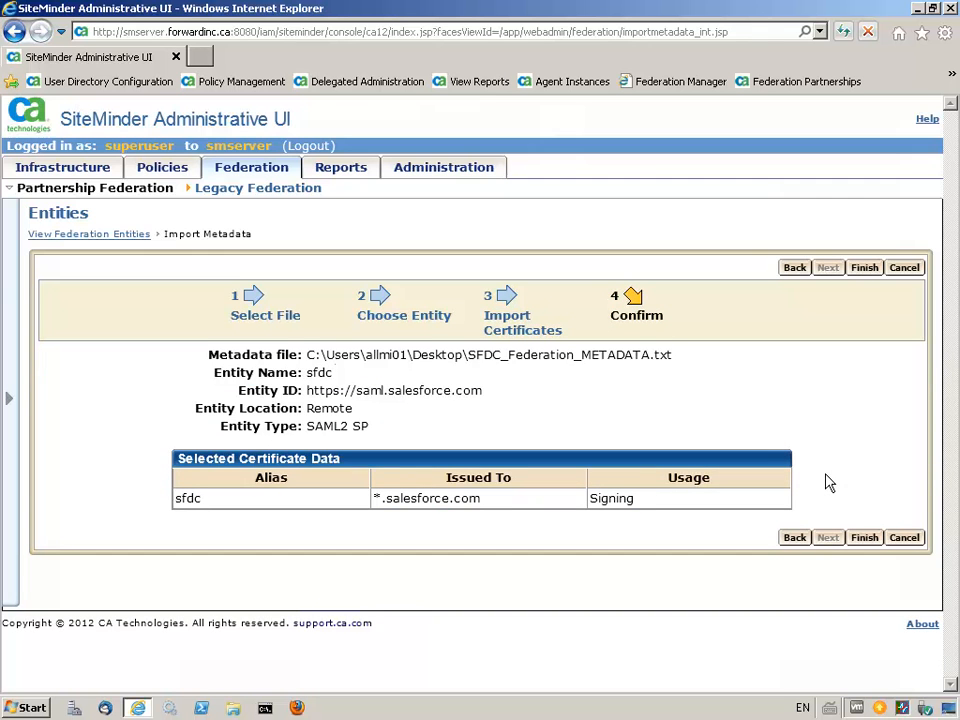
click(864, 540)
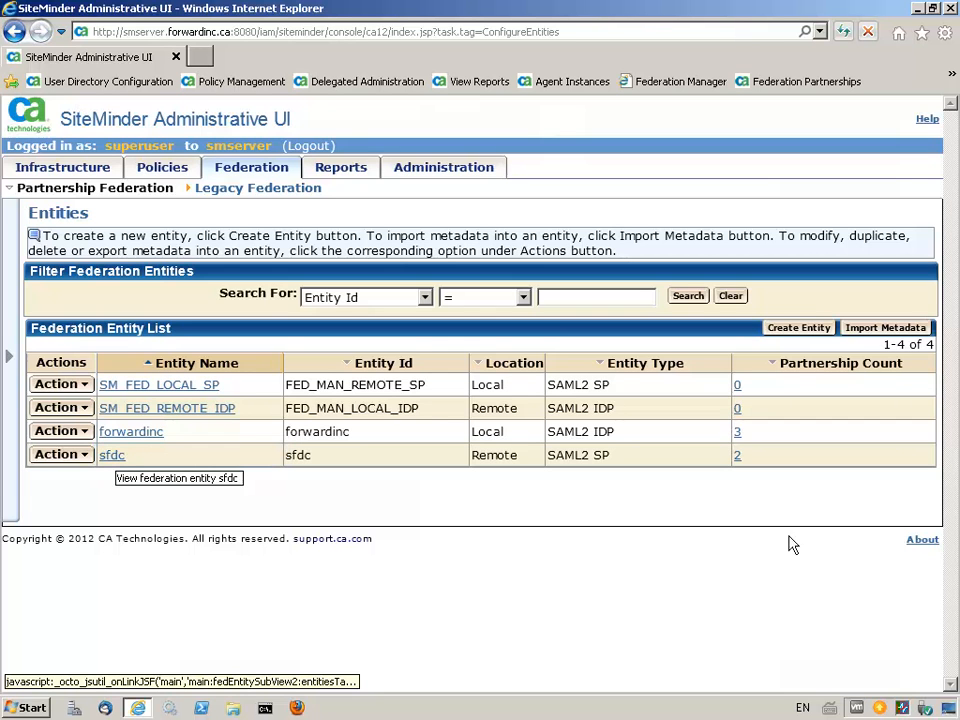
Start a SAML2 IDP -> SP partnership named SFDC with the description "Partnership between Salesforce application and ForwardInc"
click(243, 174)
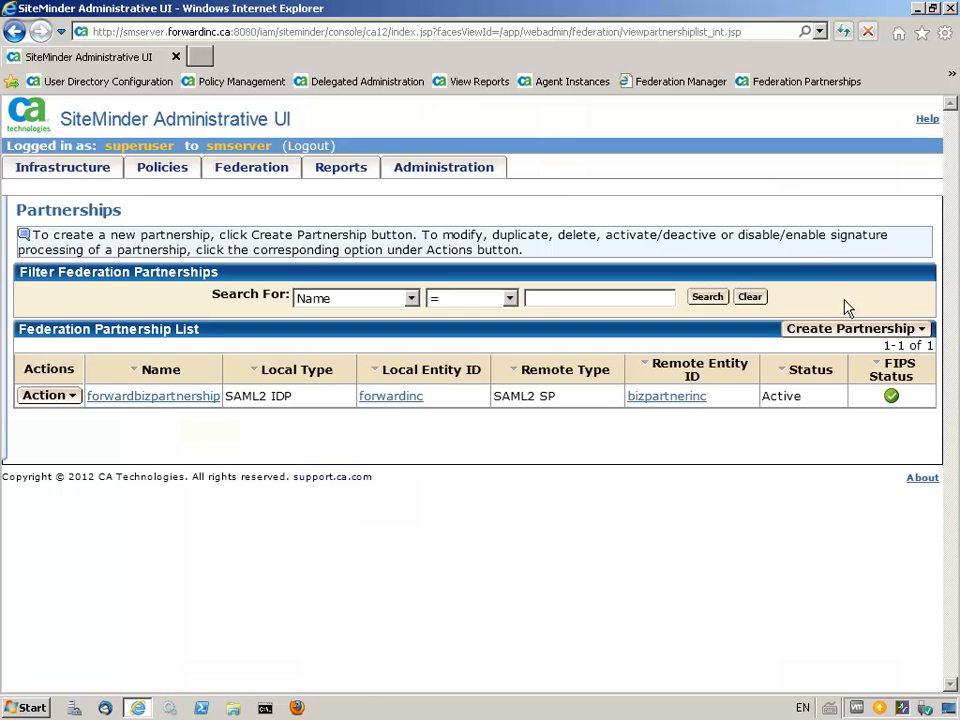
click(853, 331)
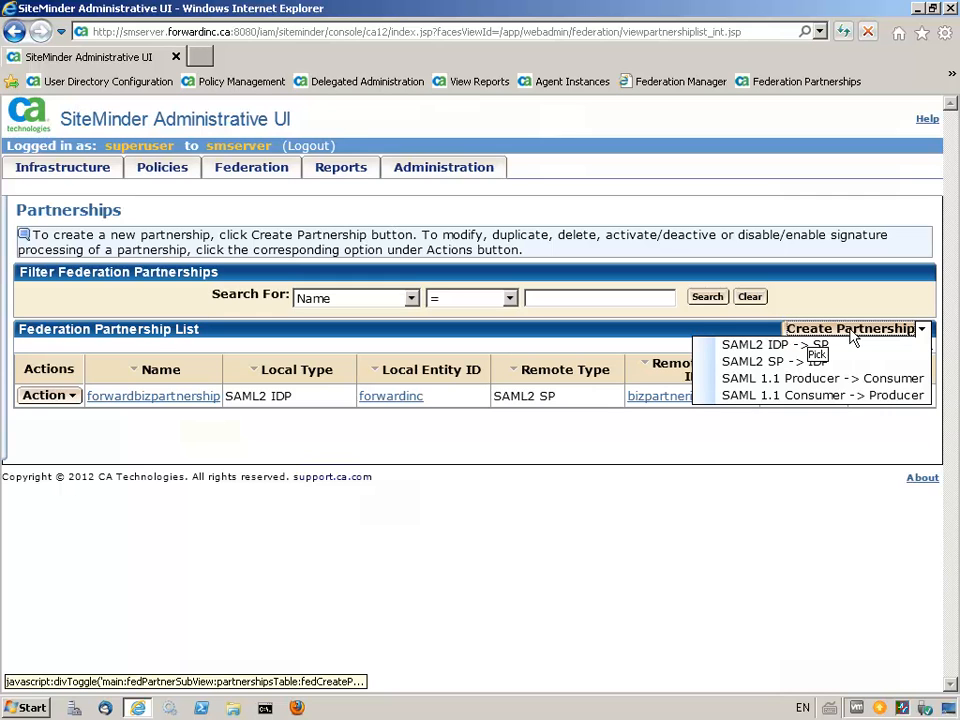
click(752, 345)
text(SFDC)
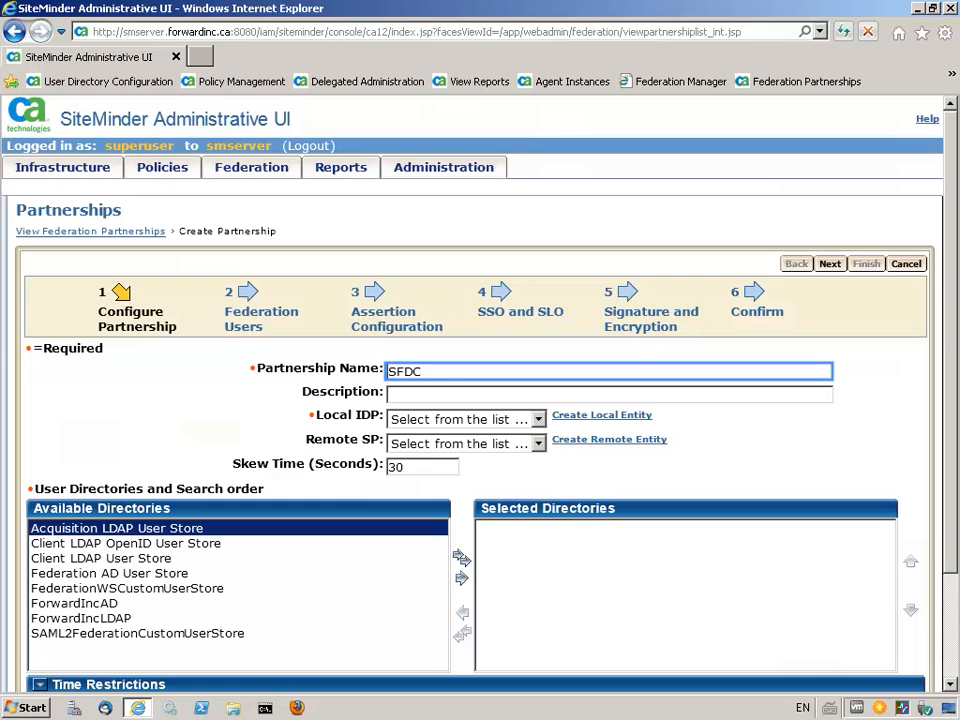
key(Tab)
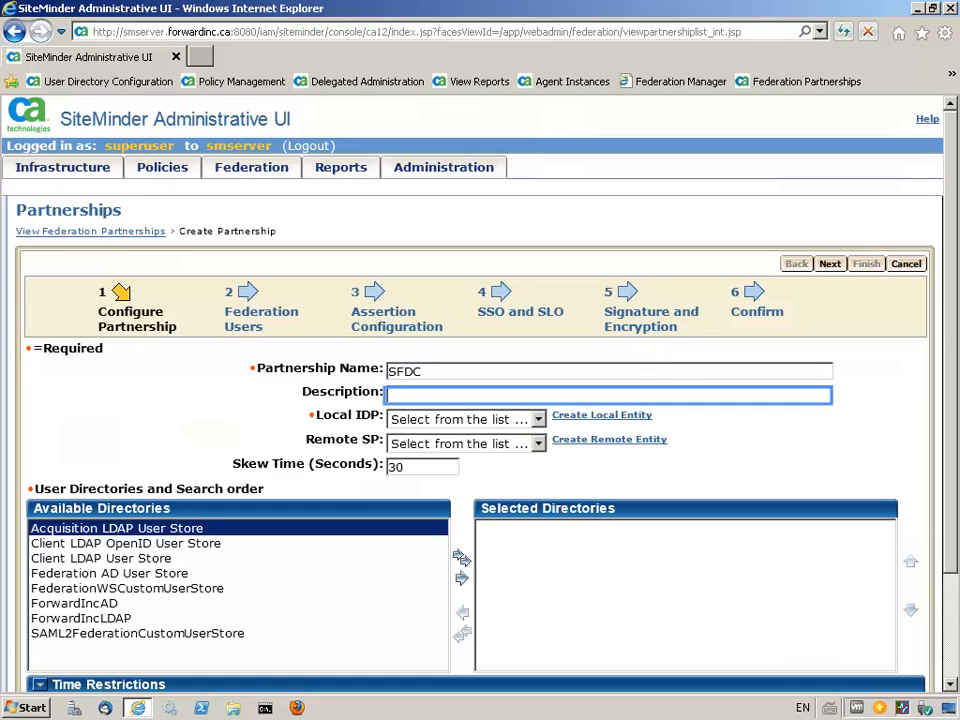
text(Partnership between Salesforce application and ForwardInc)
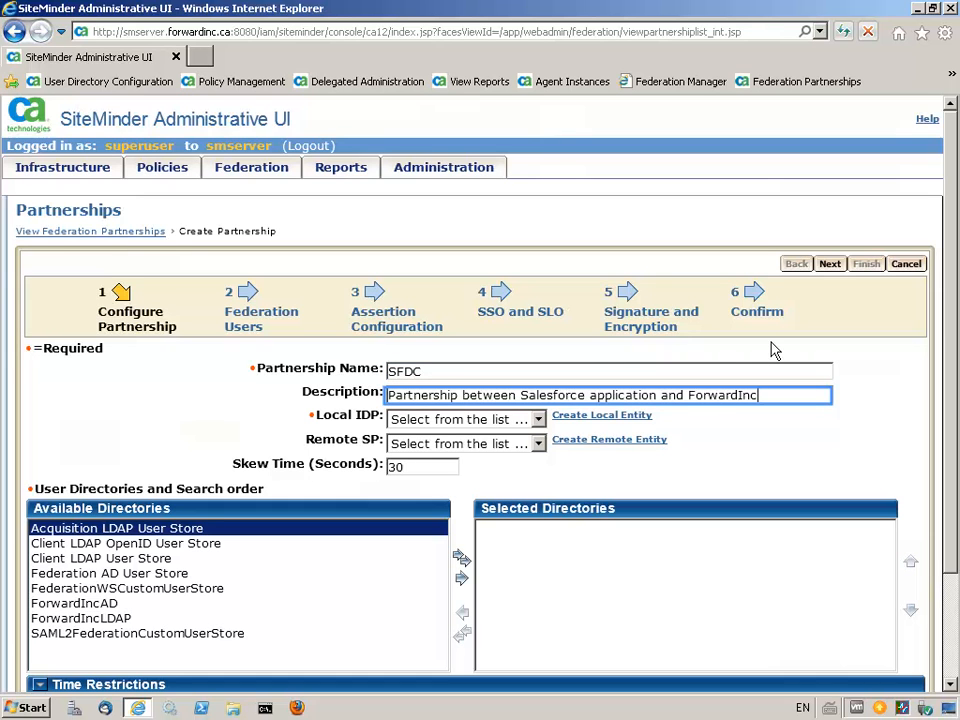
Set the partnership's local IDP to forwardinc and remote SP to sfdc, and add ForwardIncLDAP as its user directory
click(538, 419)
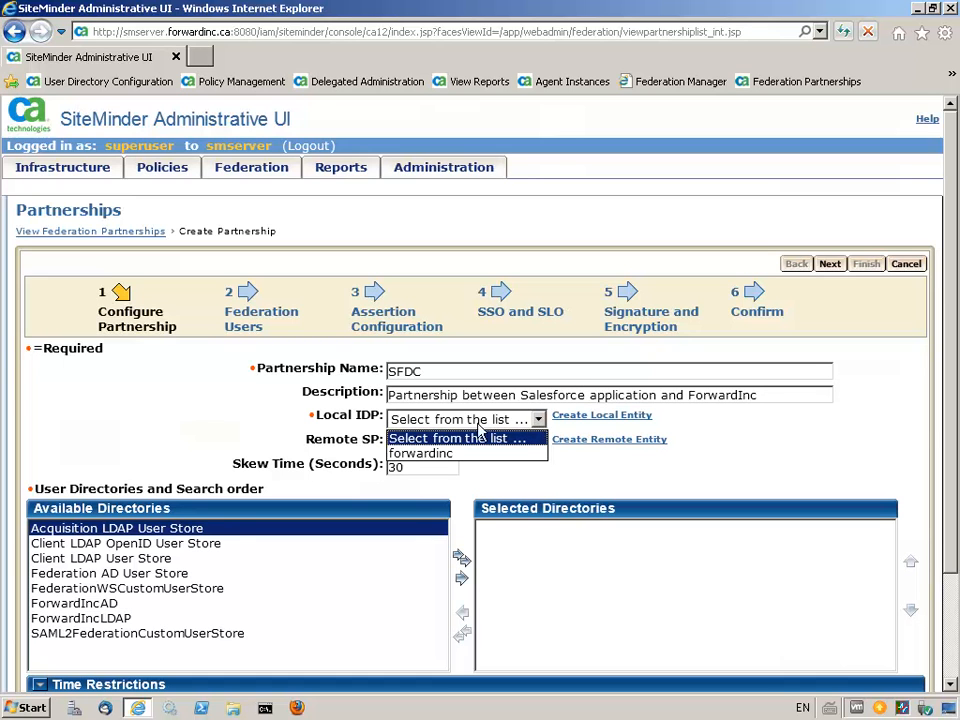
click(448, 453)
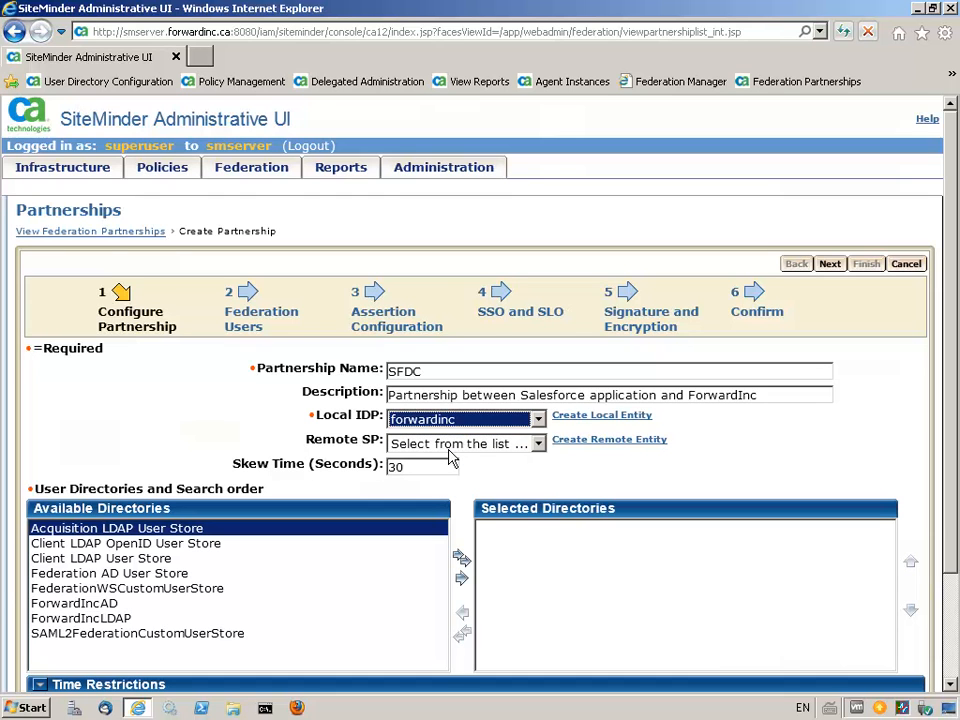
click(538, 446)
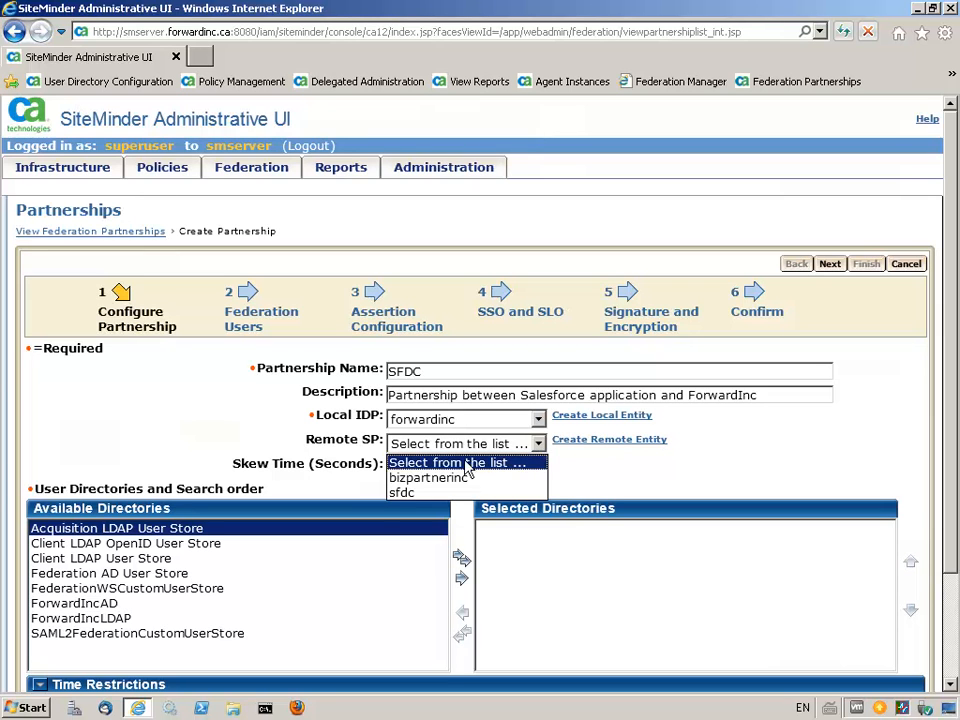
click(450, 492)
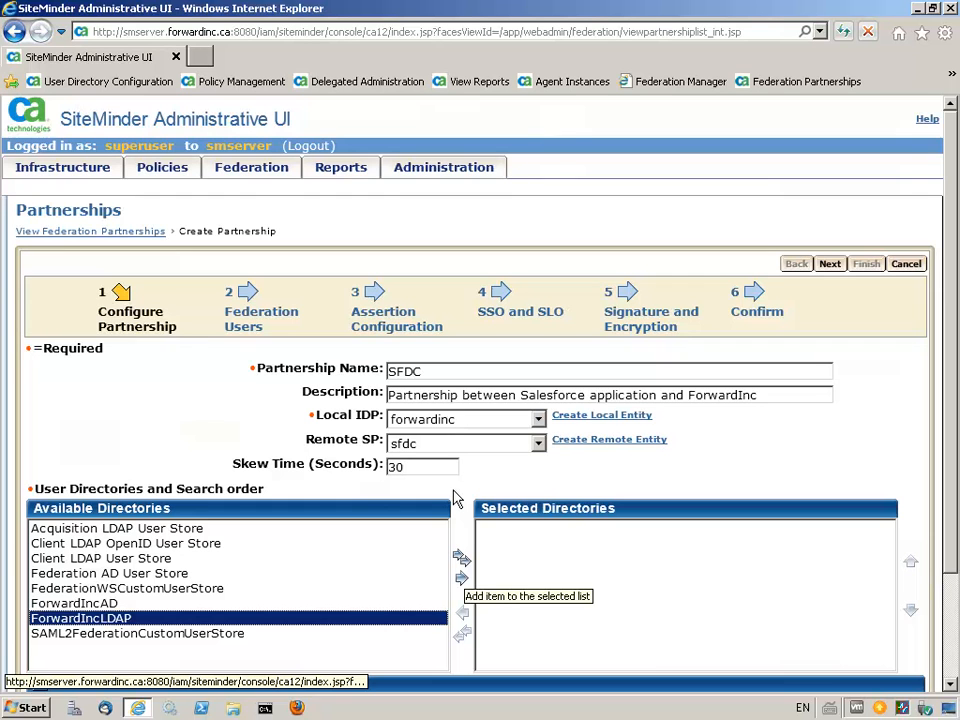
click(462, 579)
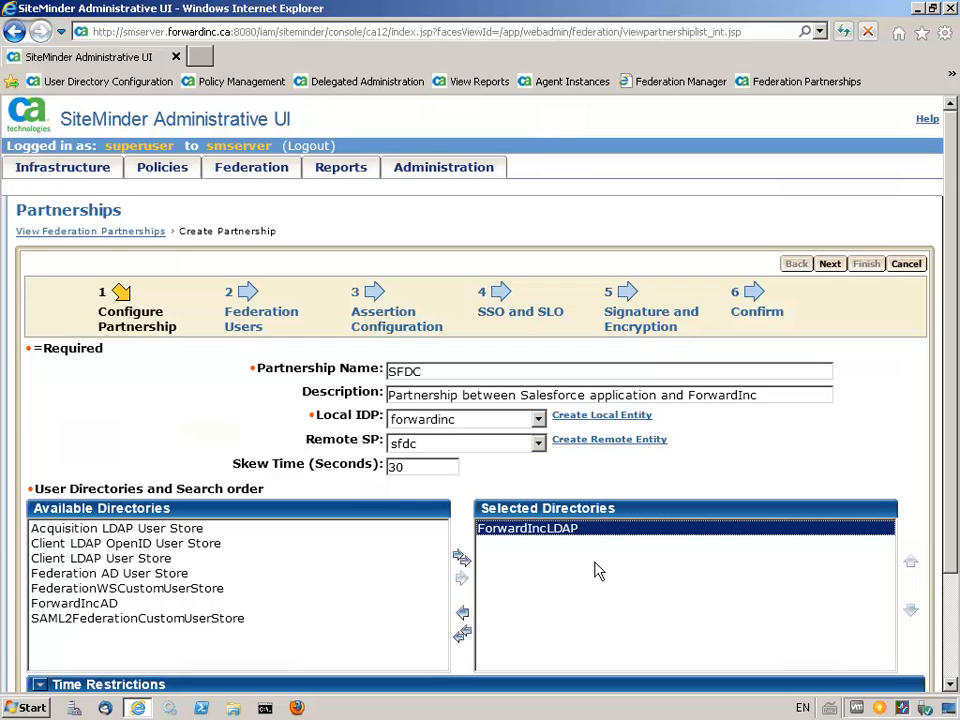
click(829, 264)
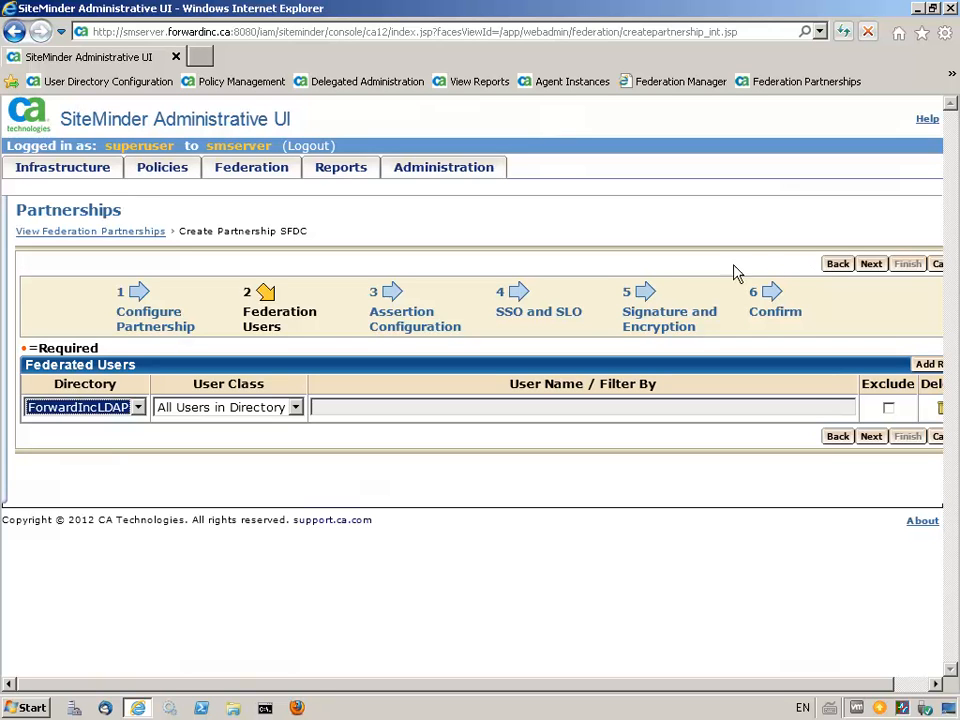
Set the federated user class to All Users in Directory for ForwardIncLDAP and proceed to the assertion configuration
click(296, 408)
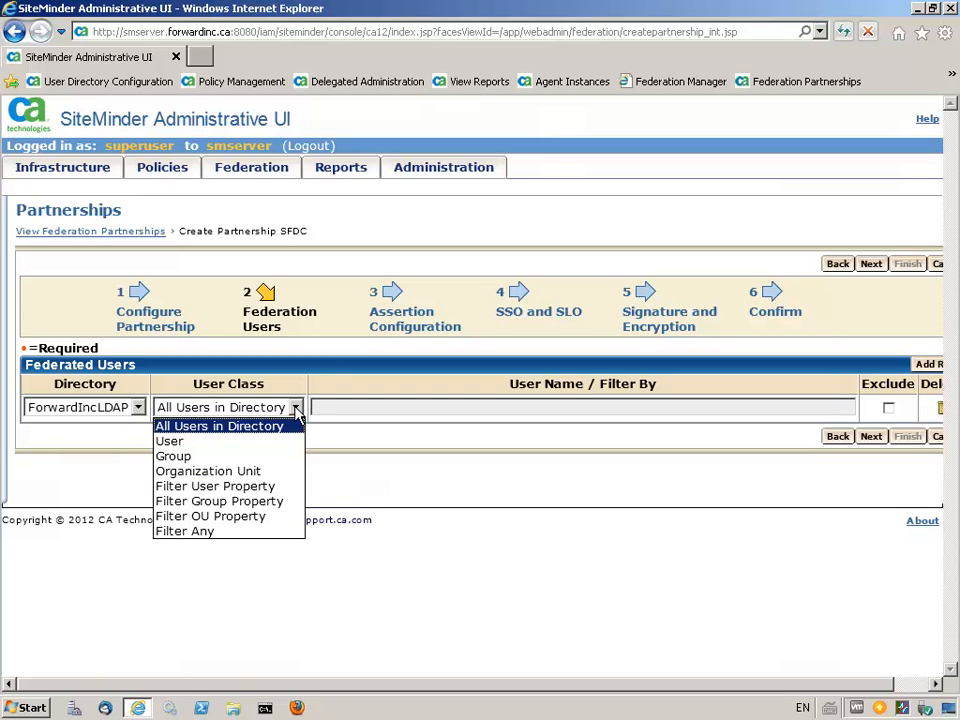
click(214, 425)
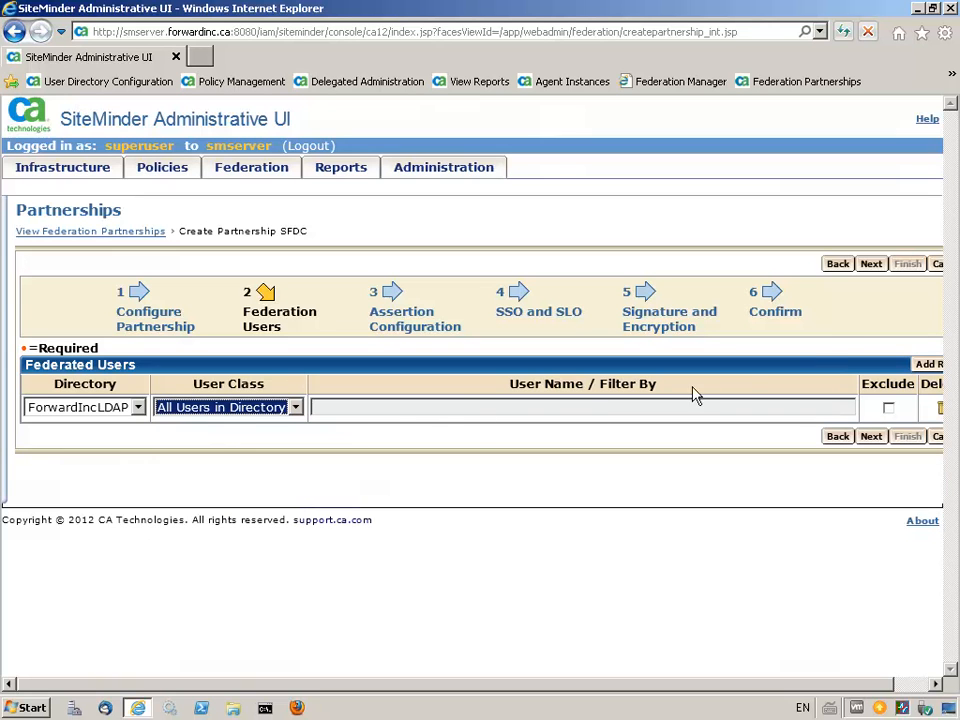
click(871, 265)
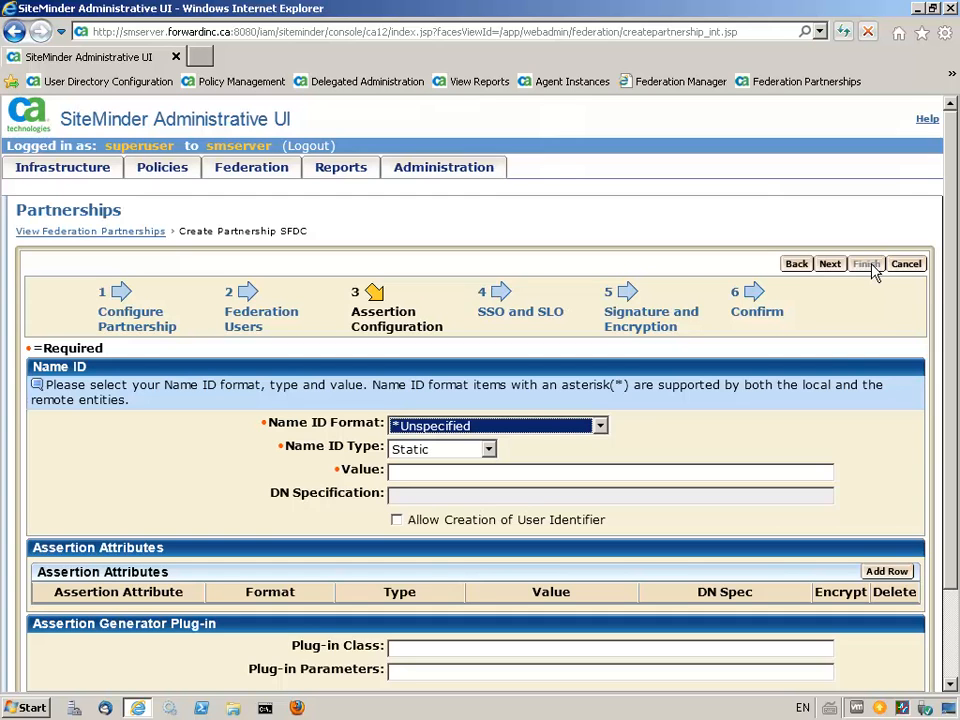
Set the Name ID type to User Attribute with the value mail, and proceed to the SSO and SLO settings
click(488, 450)
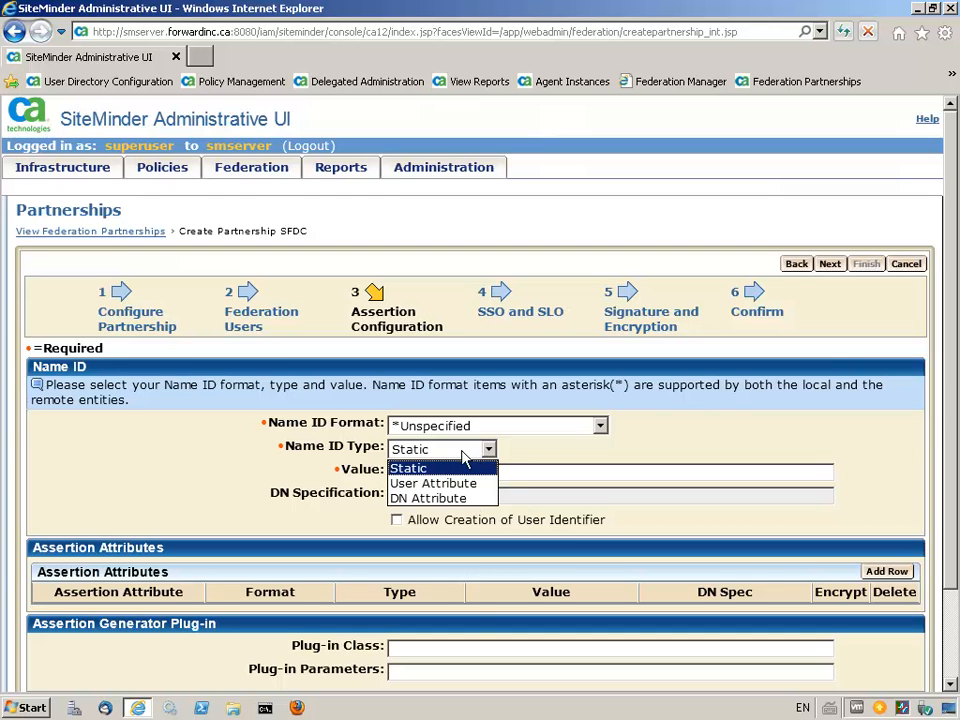
click(430, 485)
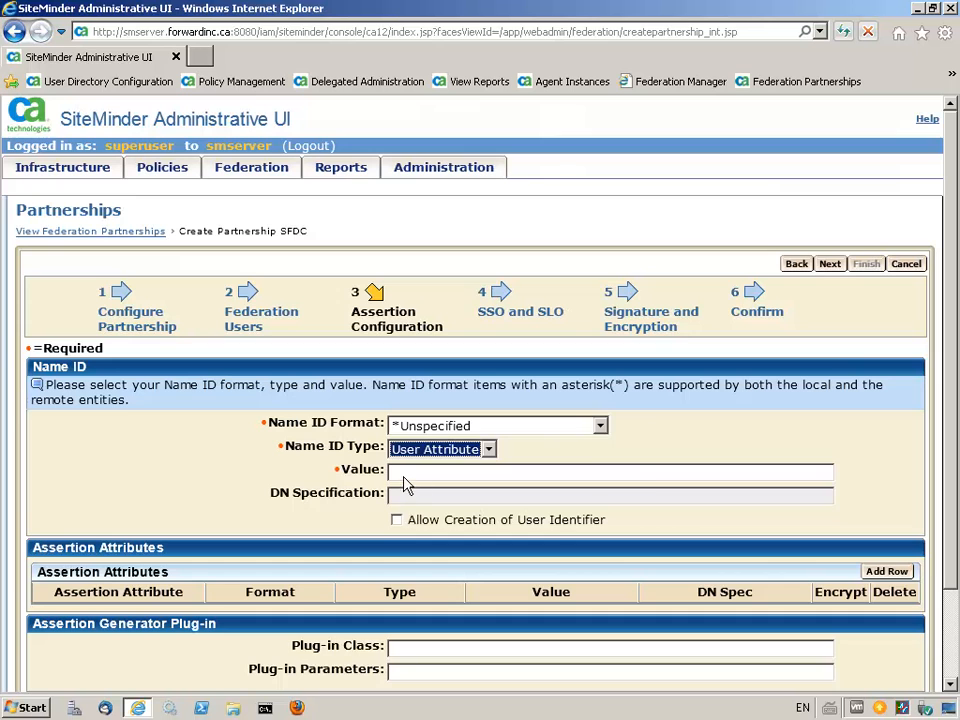
click(400, 476)
text(mail)
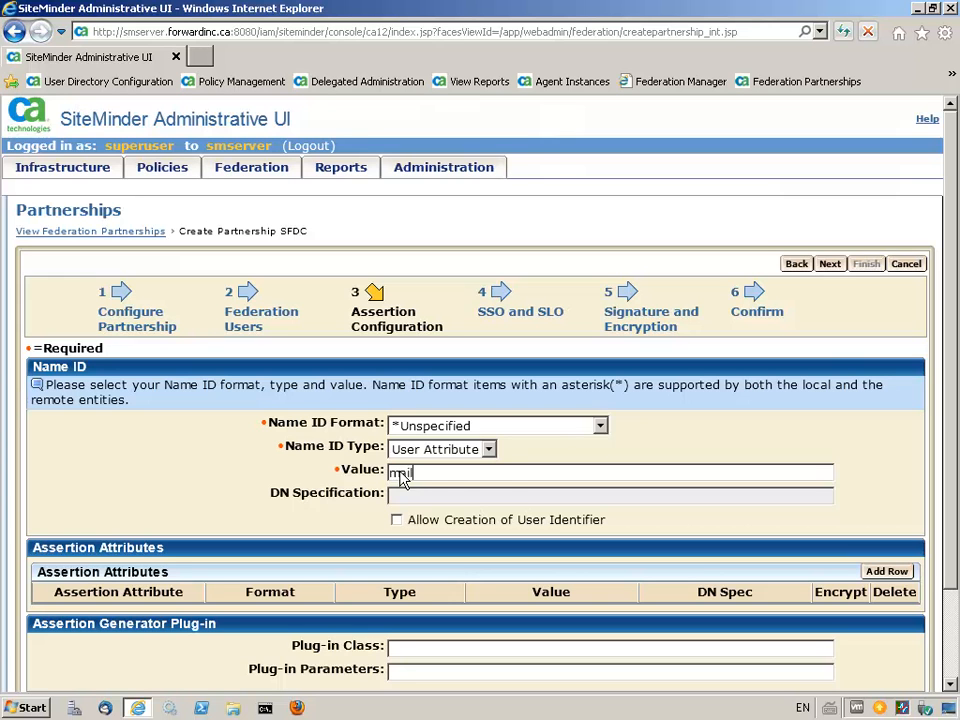
click(829, 265)
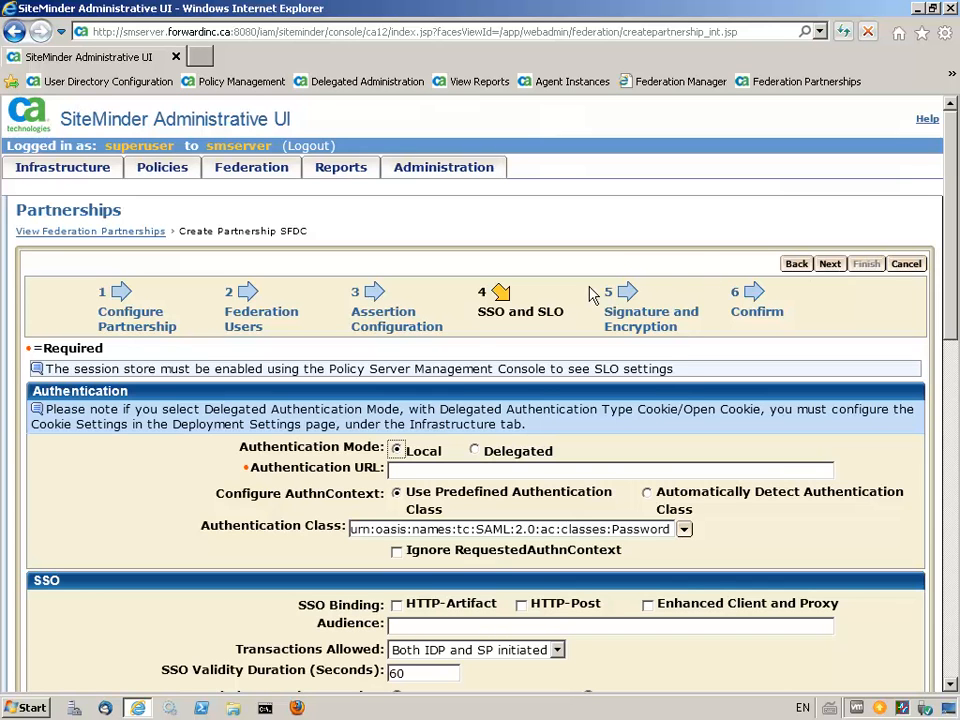
click(400, 470)
text(https://smserver.forwardinc.ca/forwardinc/empForwardinc/empLogin.asp)
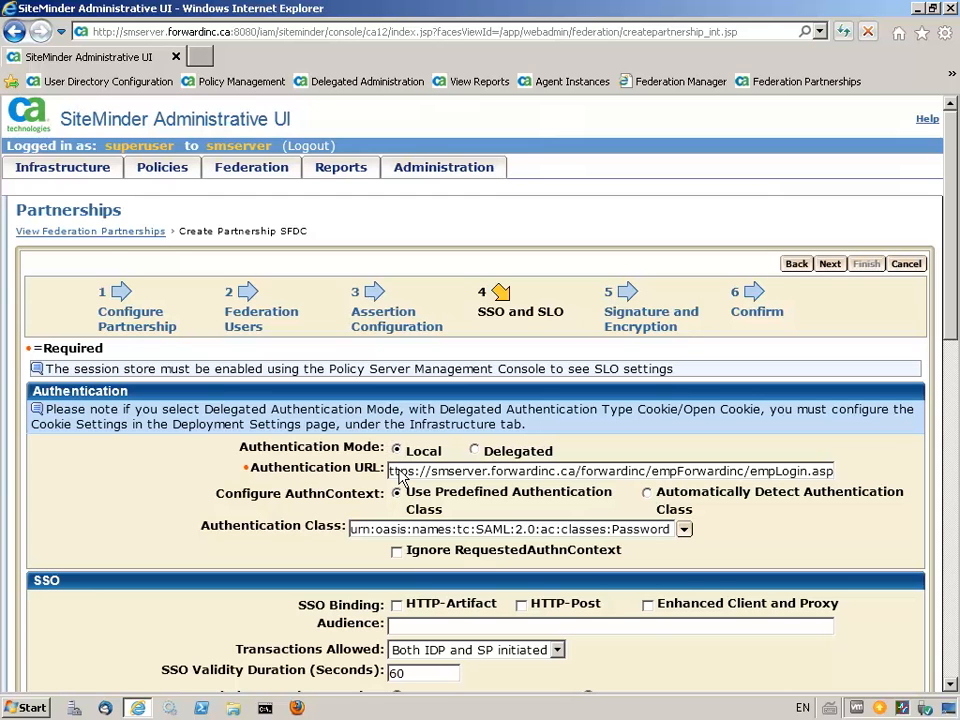
click(522, 606)
click(392, 626)
text(https://saml.salesforce.com)
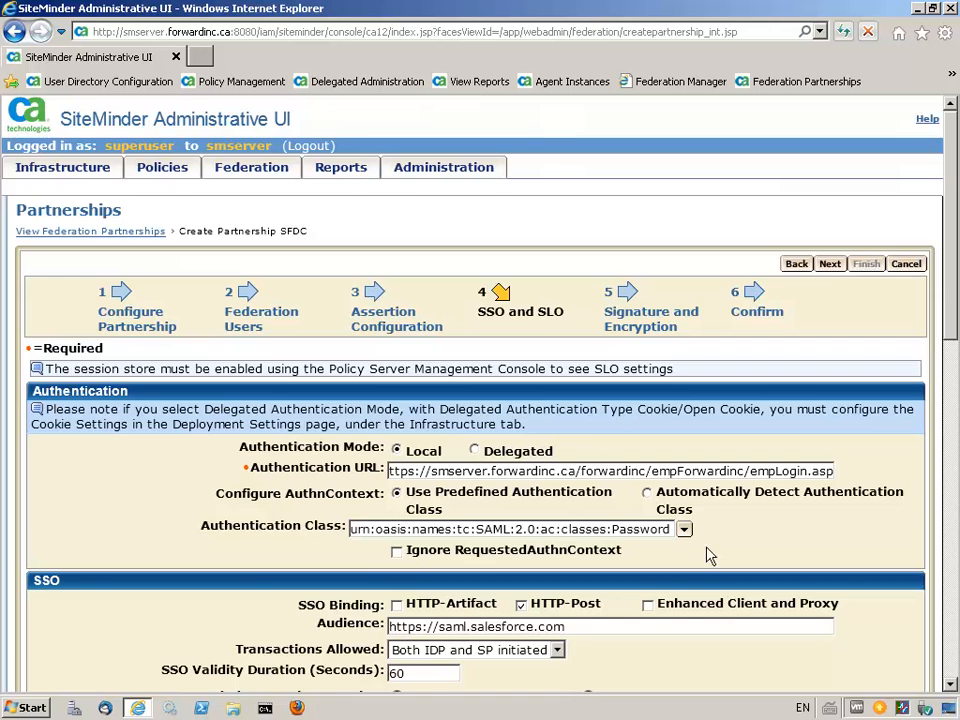
click(830, 266)
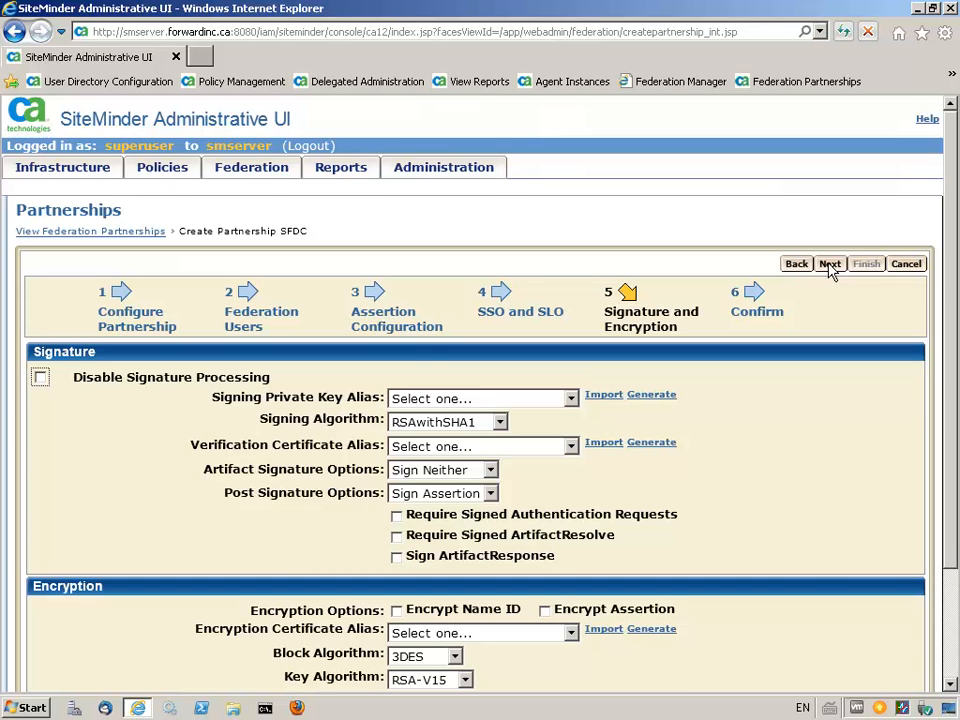
Set both the signing private key alias and the verification certificate alias to forward
click(570, 399)
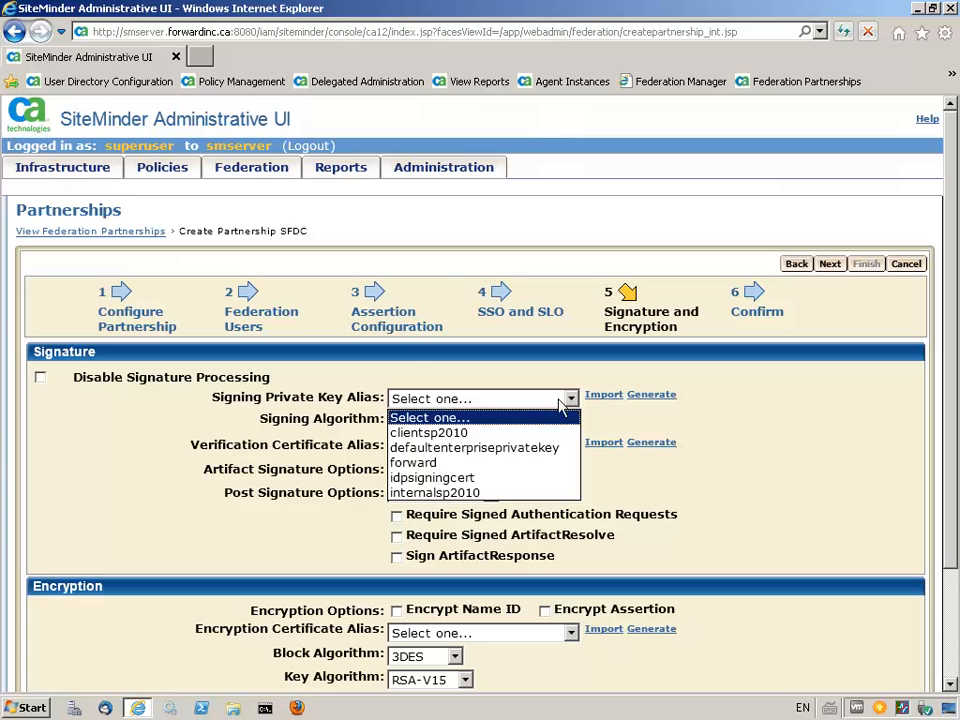
click(476, 463)
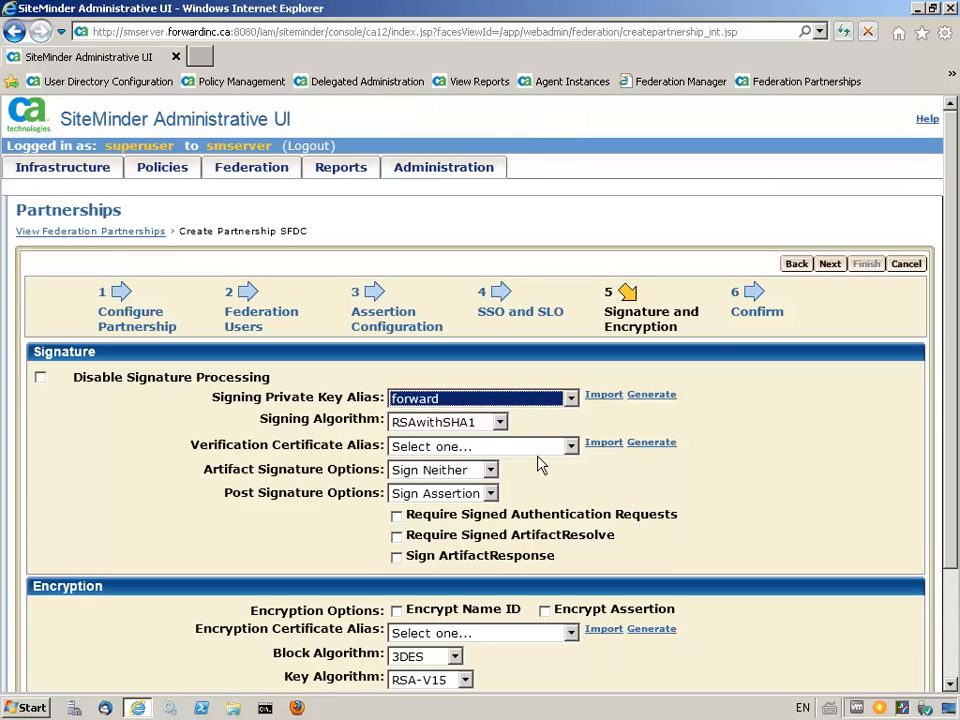
click(570, 446)
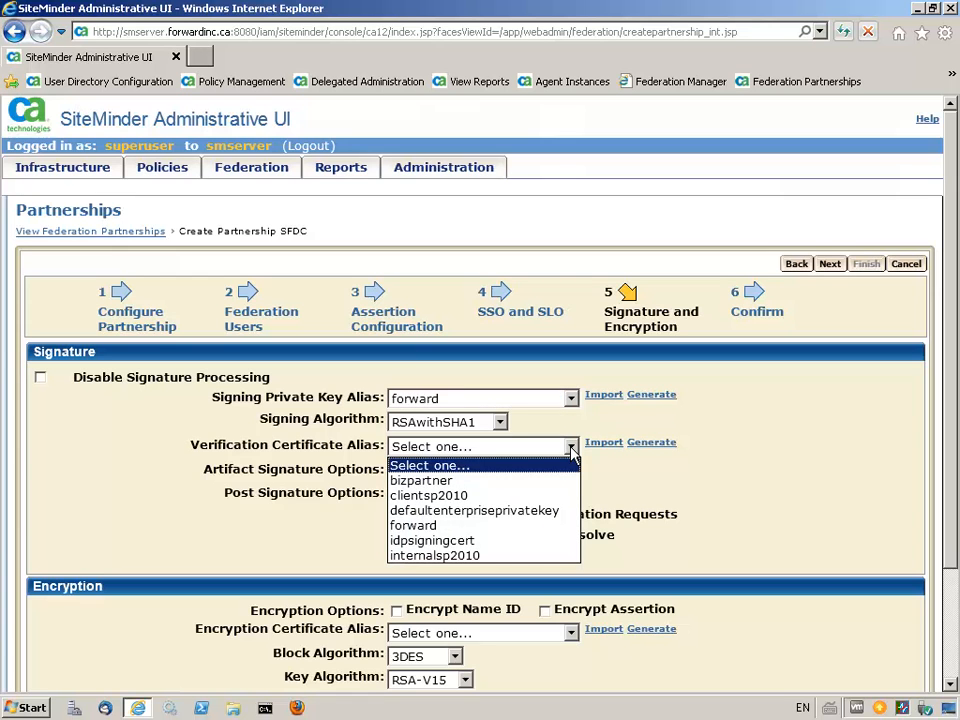
click(413, 525)
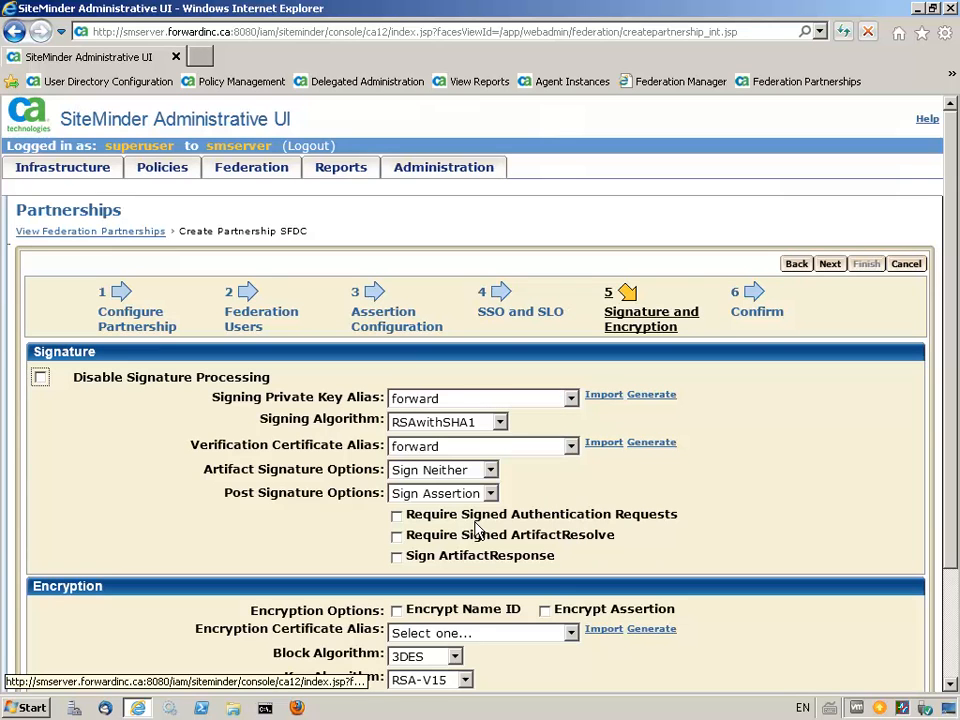
Finish creating the SFDC partnership and activate it in the federation partnership list
click(830, 264)
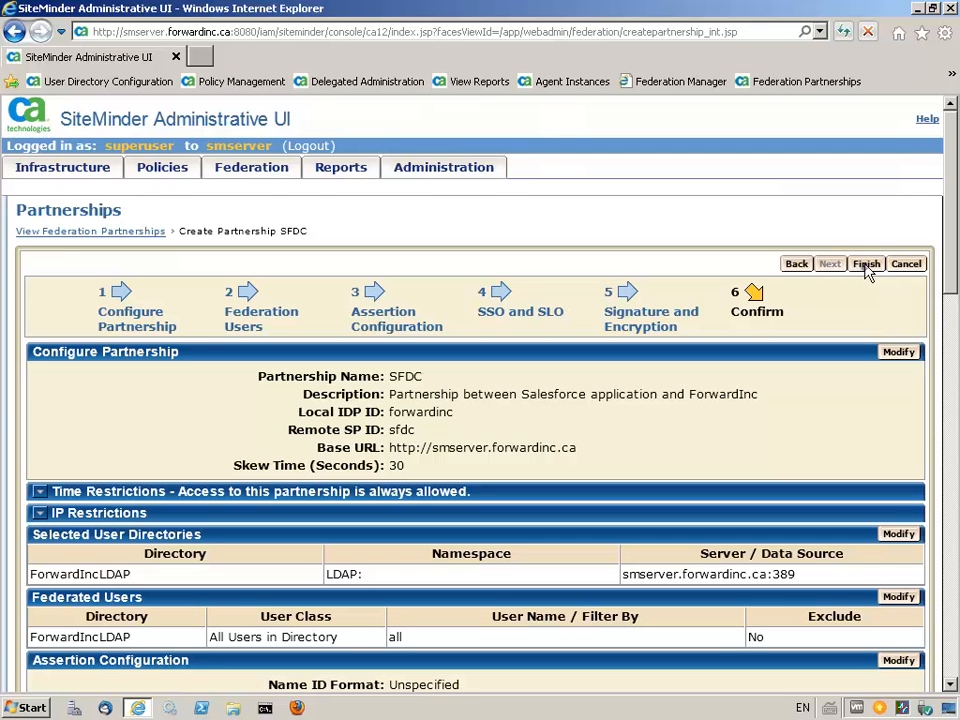
click(866, 265)
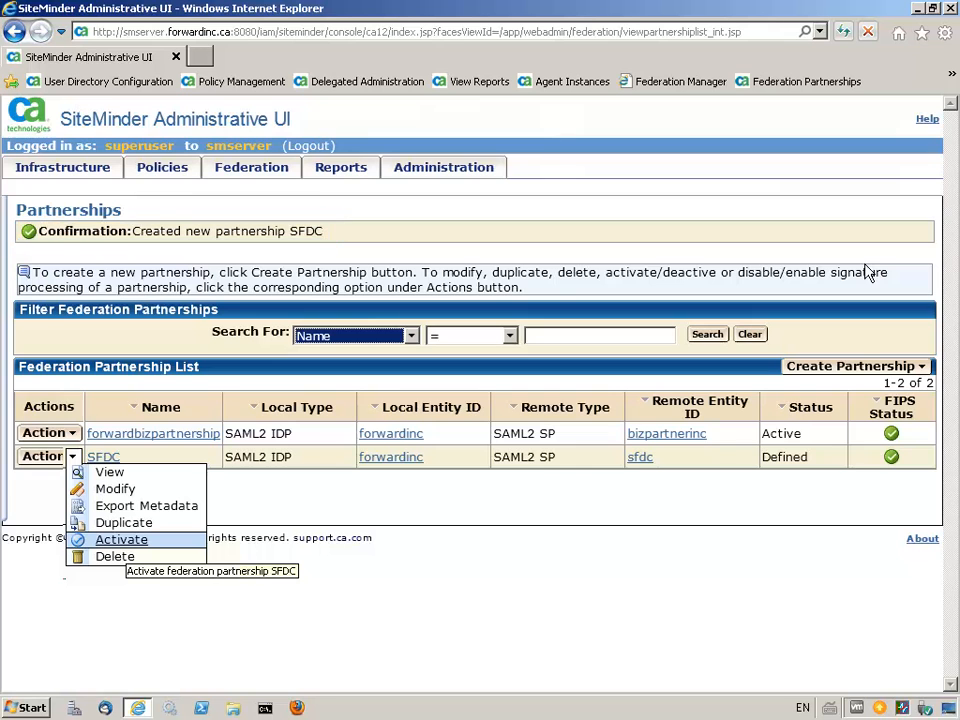
click(135, 539)
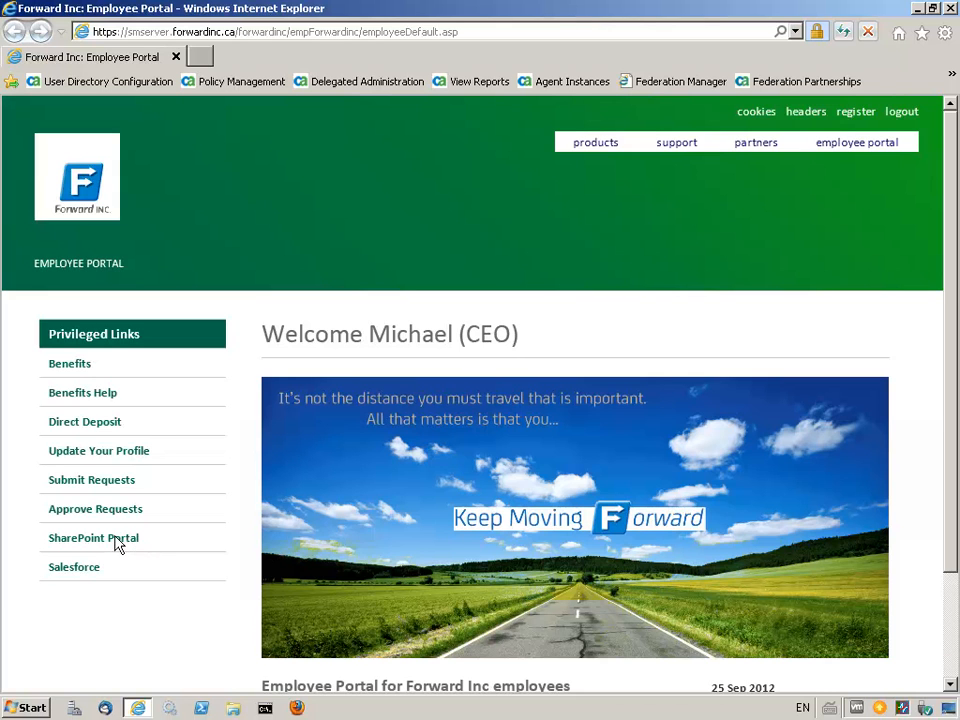
Test the federated single sign-on by opening Salesforce from the Forward Inc employee portal
click(72, 567)
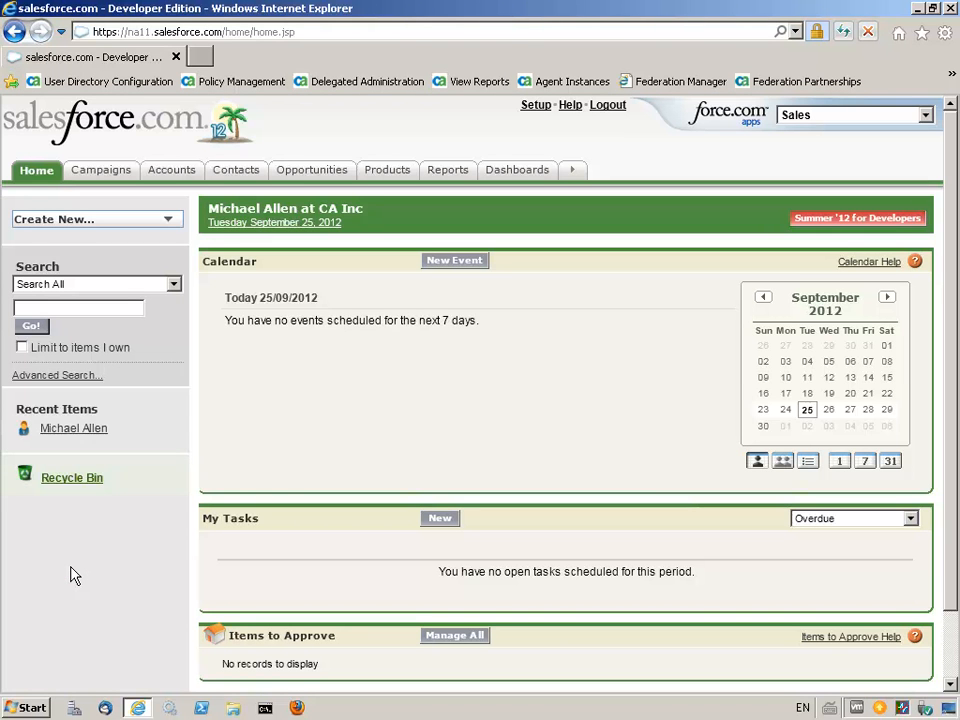